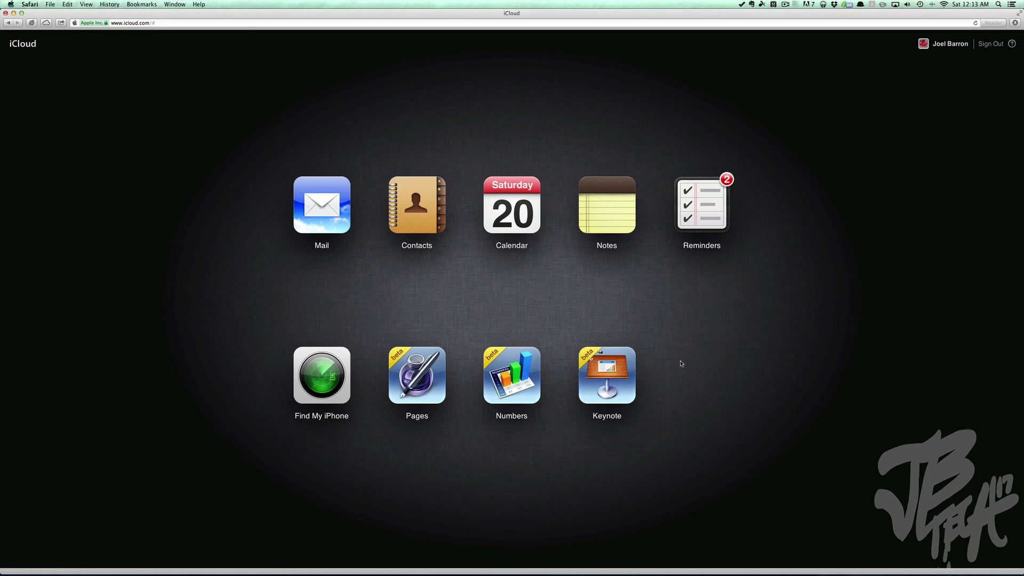
Launch Keynote for iCloud from the iCloud home page's Keynote icon.
left_click(597, 386)
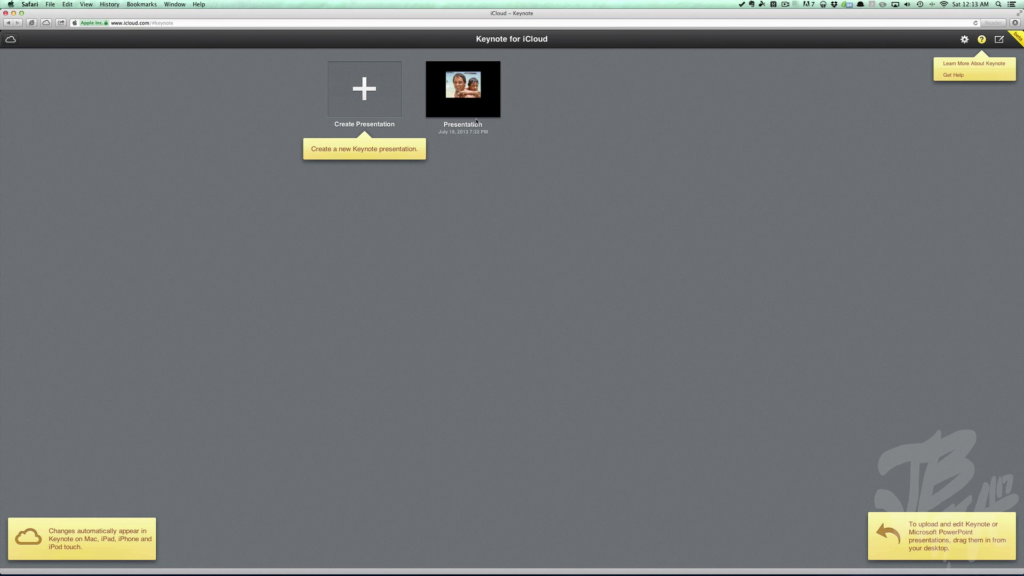
Open Presentation and add a new slide with the title, bullets and photo layout.
left_click(474, 109)
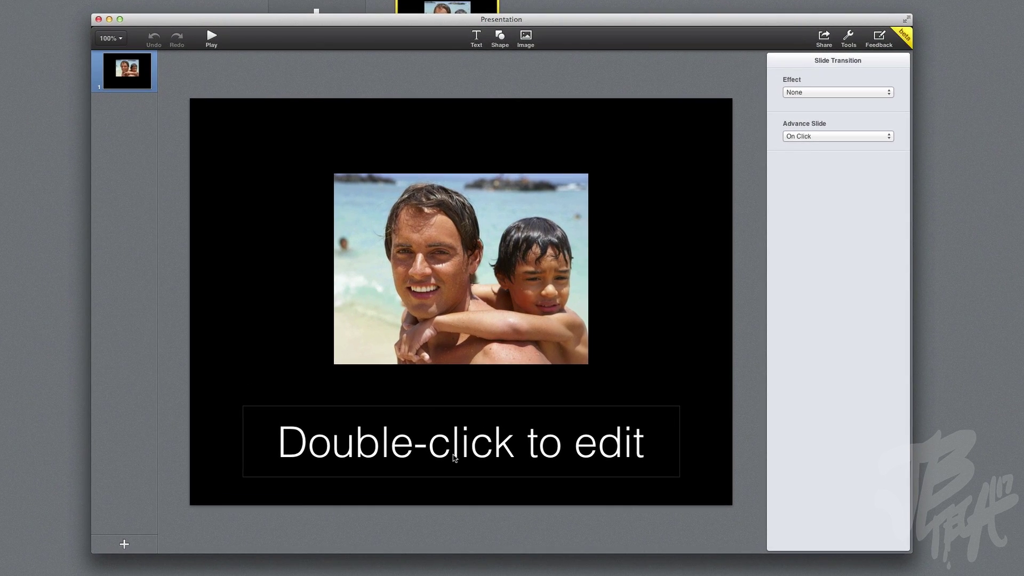
left_click(125, 545)
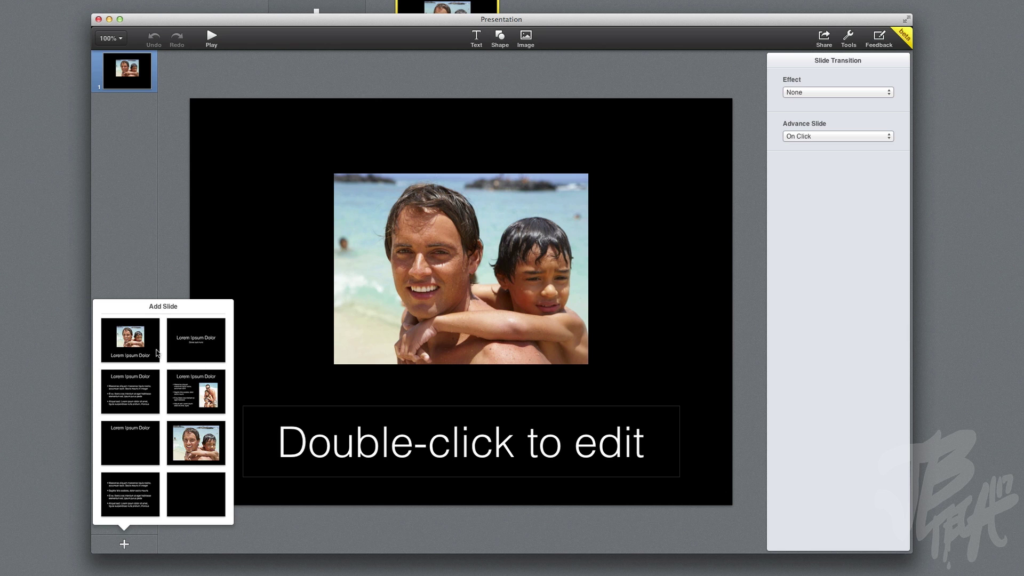
left_click(195, 392)
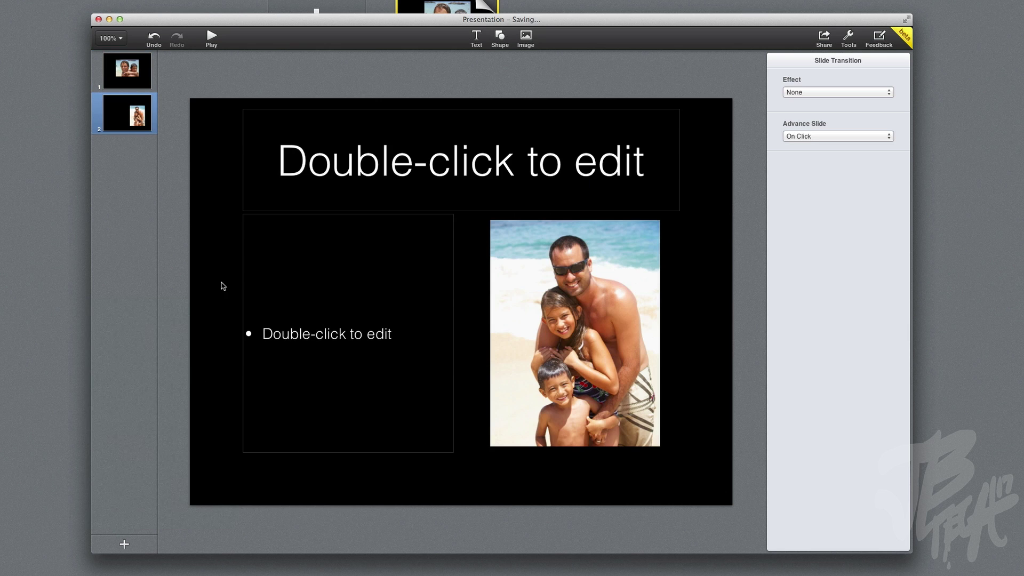
Title the new slide 'Test'.
double_click(466, 173)
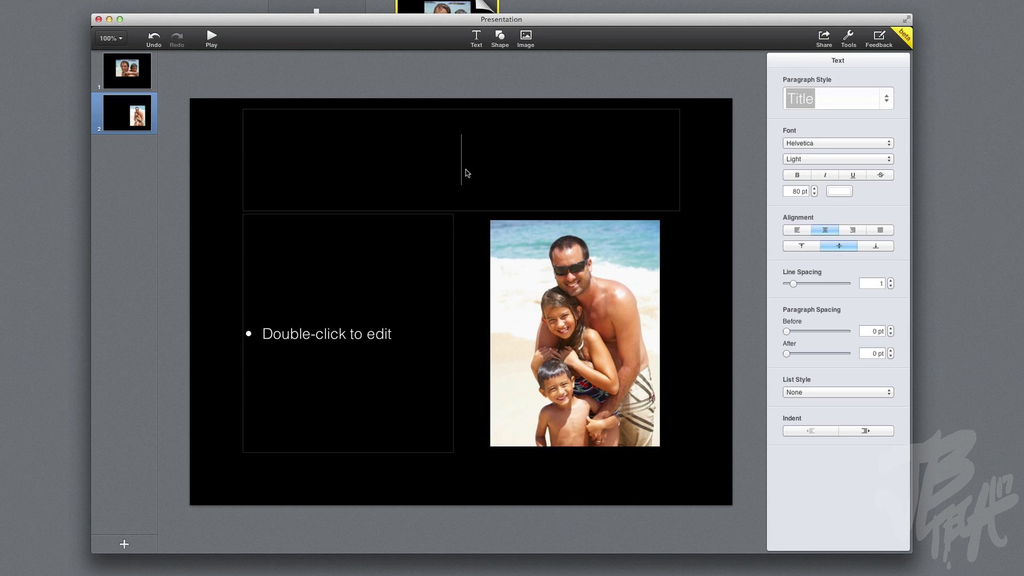
type("Ys")
key("BackSpace")
key("BackSpace")
type("Test")
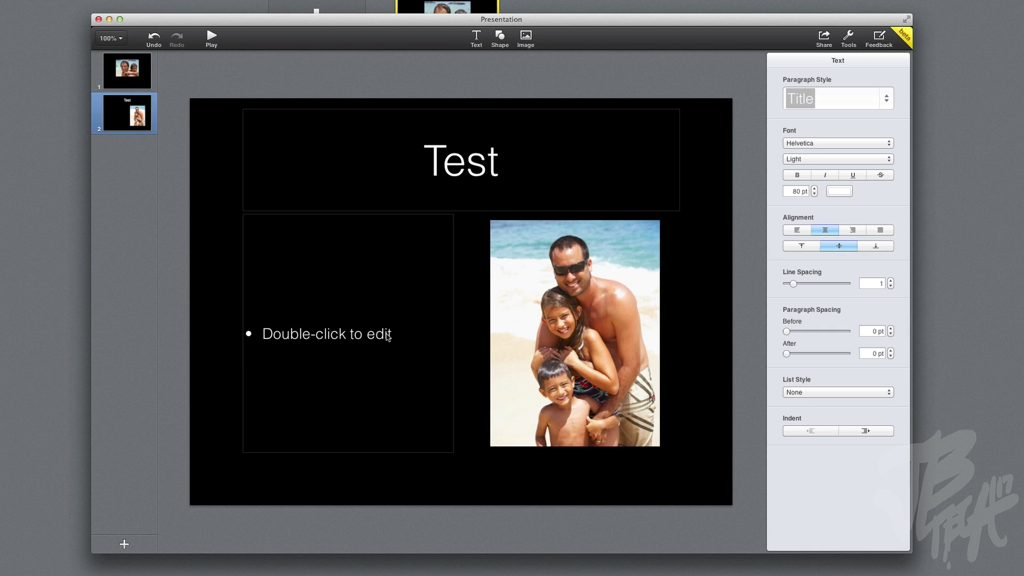
Enter the bullet text 'Keynote for icloud' and erase the miscapitalised ending.
double_click(386, 335)
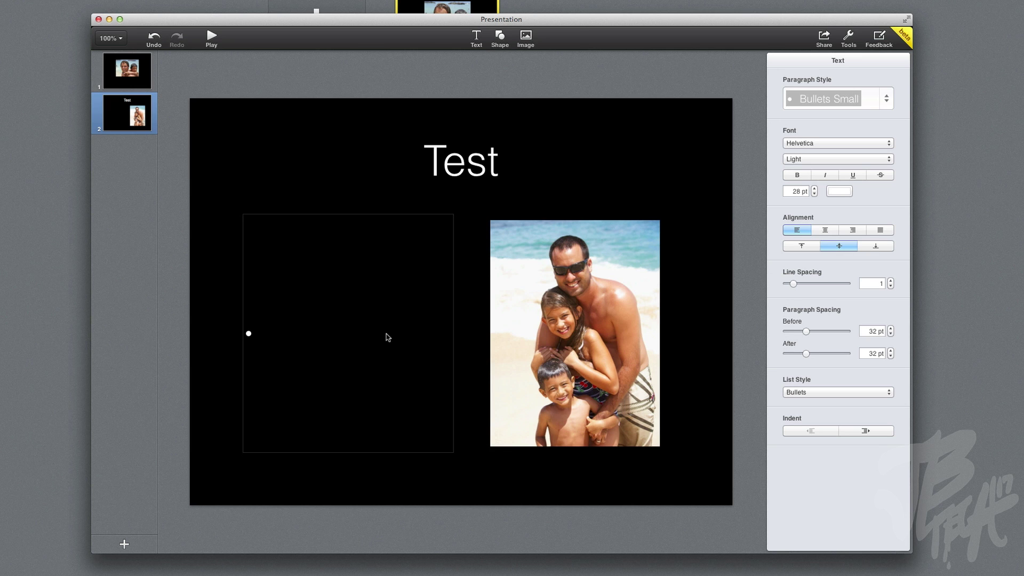
type("Key")
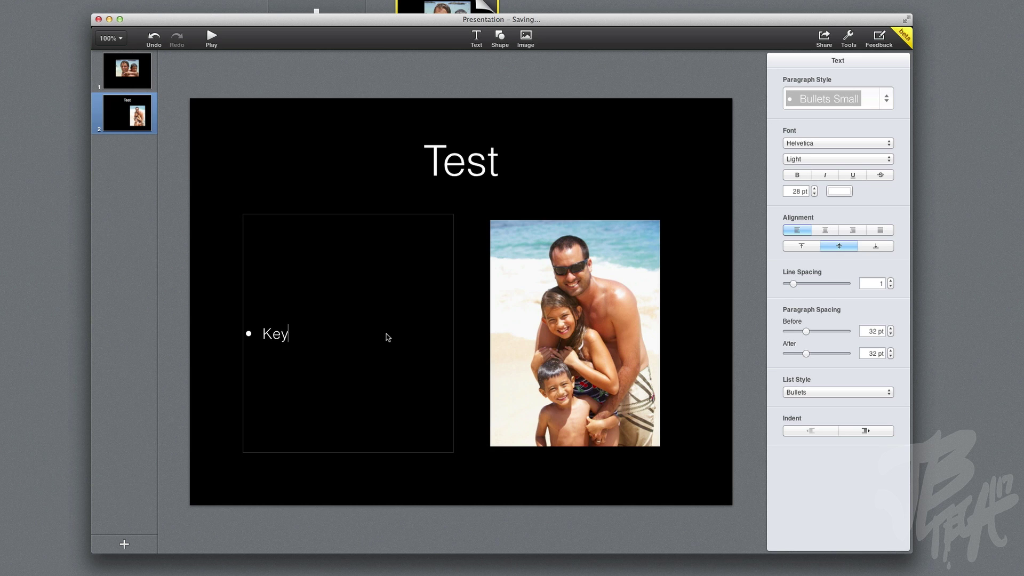
type("note for icloud")
key("BackSpace")
key("BackSpace")
key("BackSpace")
key("BackSpace")
key("BackSpace")
Complete the bullet as 'Keynote for iCloud' and swap the placeholder photo for the borderless, fully opaque red JB logo.
type("Cloud")
left_click(543, 272)
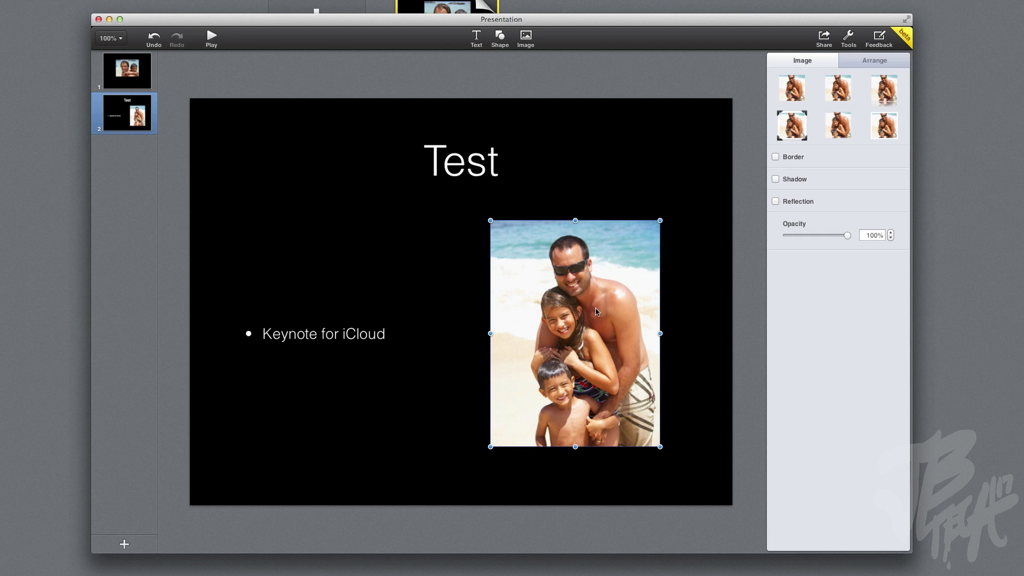
left_click_drag(747, 299, 612, 318)
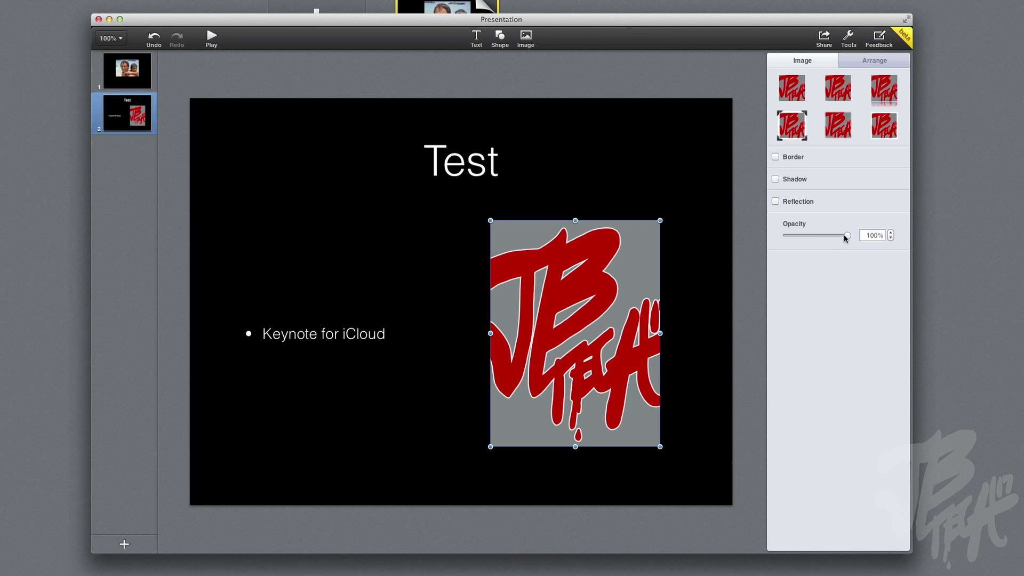
mouse_move(844, 235)
left_mouse_down()
mouse_move(834, 235)
mouse_move(848, 240)
left_mouse_up()
left_click(838, 88)
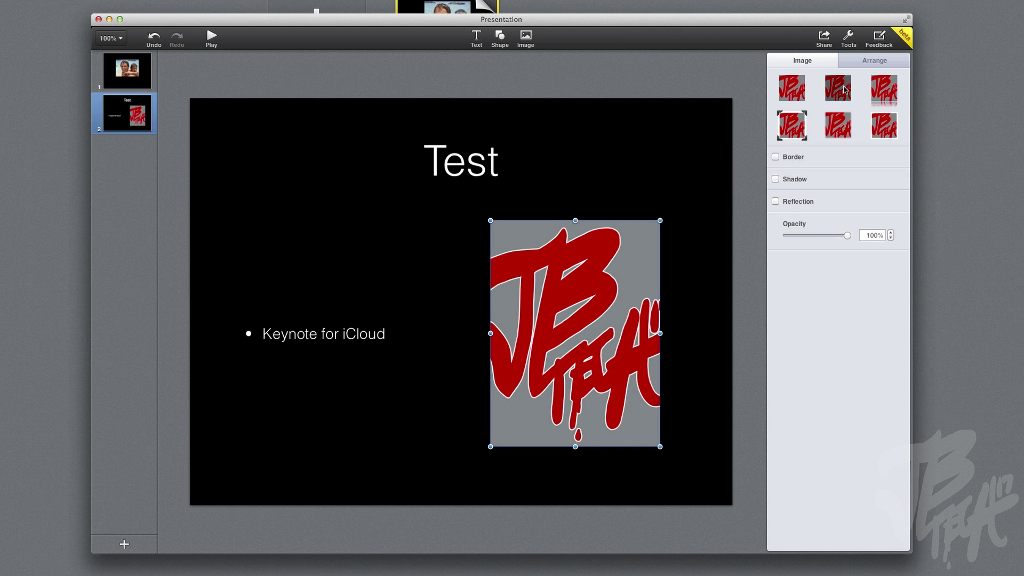
left_click(791, 95)
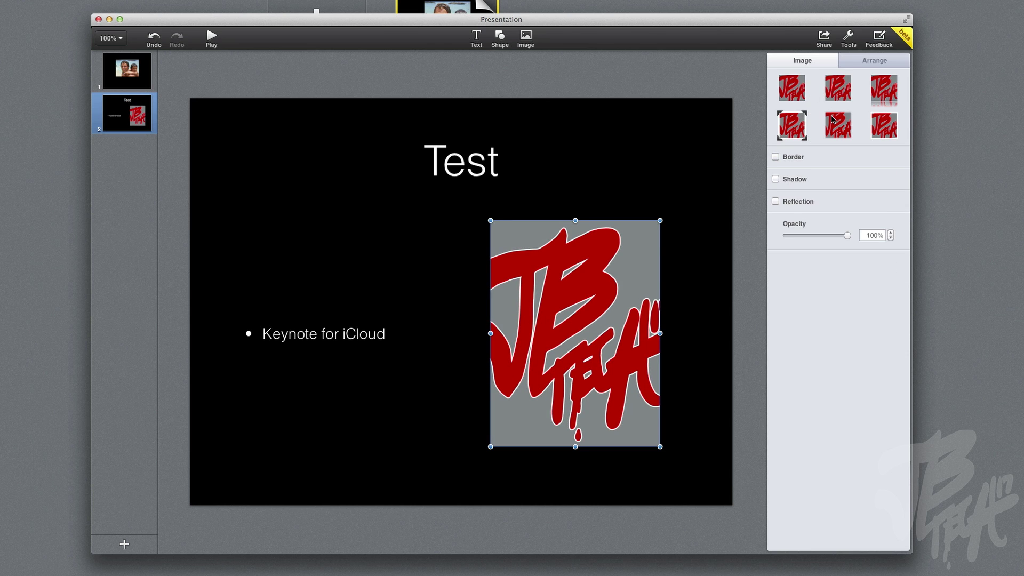
Try moving the Test title box, then leave it in its original place.
left_click(306, 150)
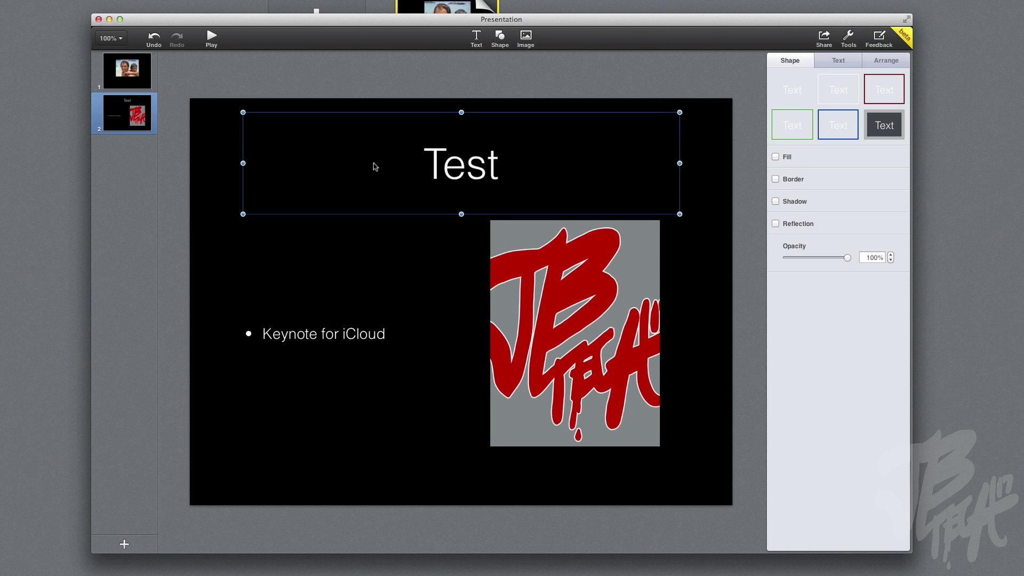
mouse_move(373, 163)
left_mouse_down()
mouse_move(386, 155)
mouse_move(391, 165)
left_mouse_up()
left_click(221, 167)
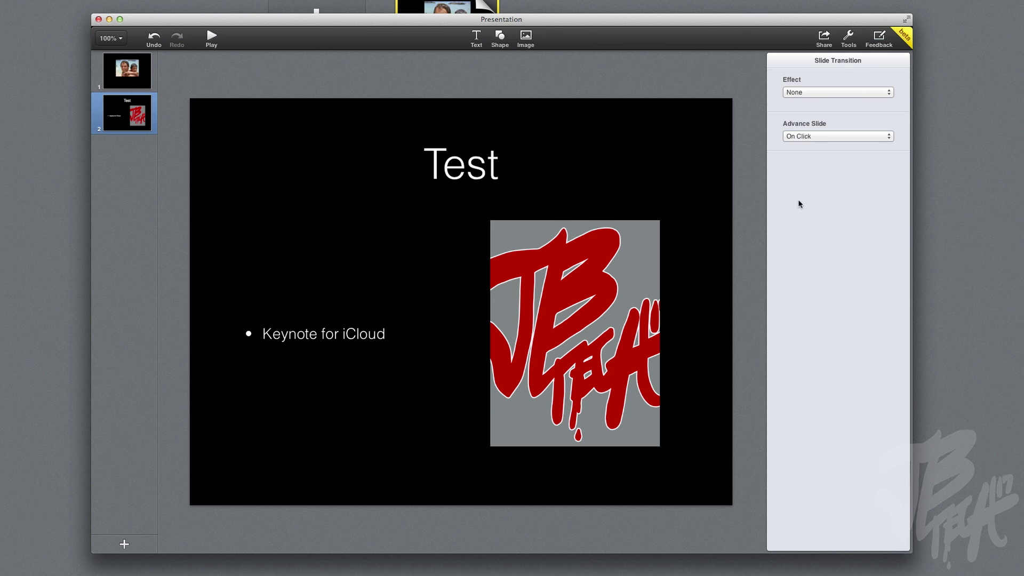
Give slide 2 the Blinds transition effect.
left_click(817, 93)
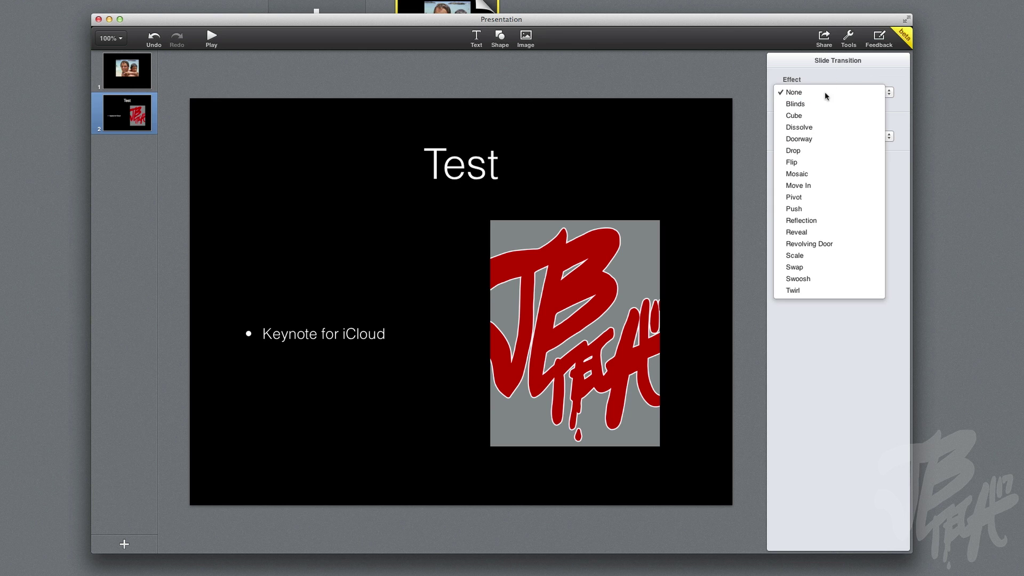
left_click(824, 103)
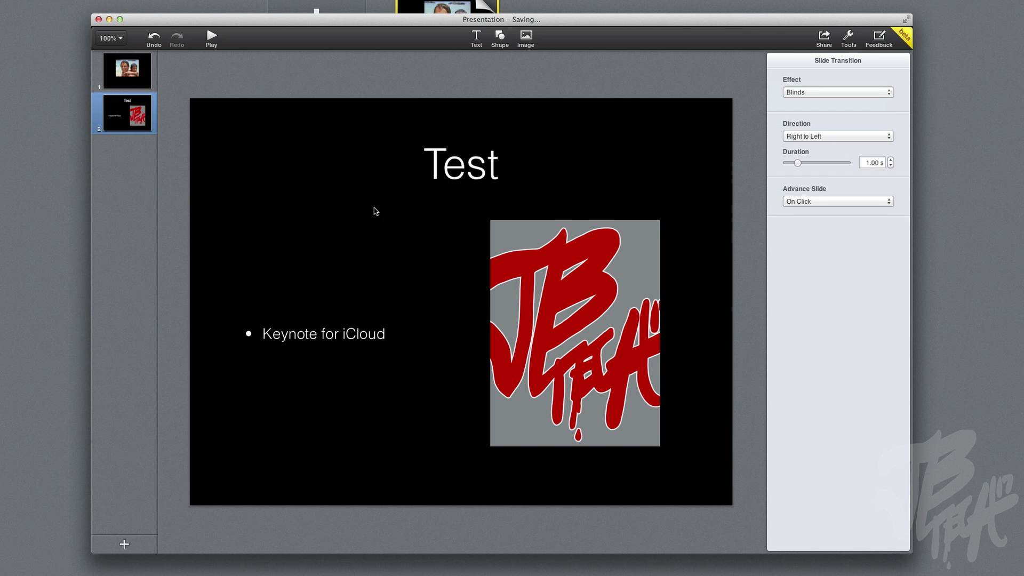
left_click(120, 72)
left_click(124, 114)
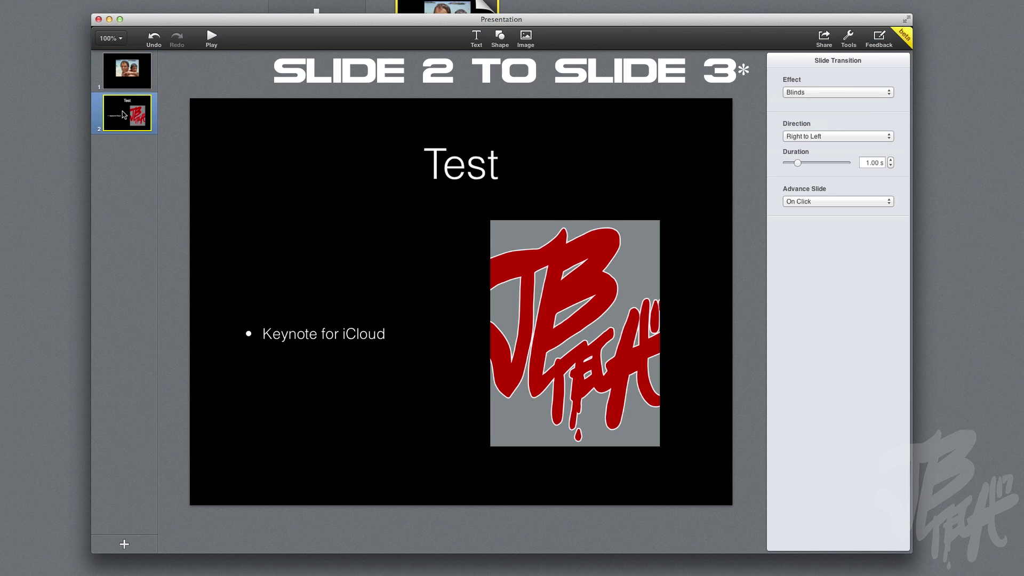
Keep the Blinds direction Right to Left and advance the slide On Click.
left_click(820, 133)
left_click(821, 136)
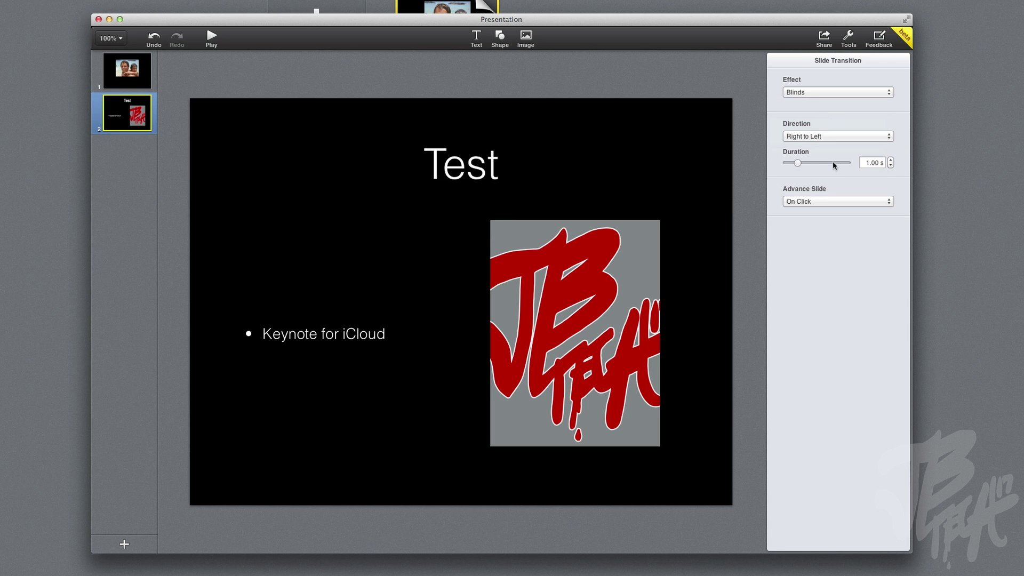
left_click(840, 201)
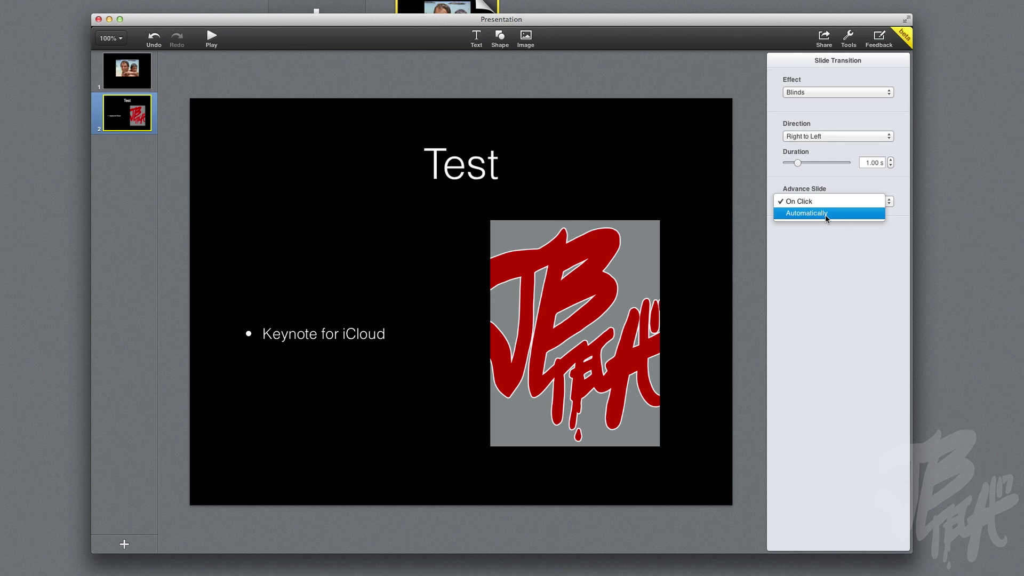
key("Escape")
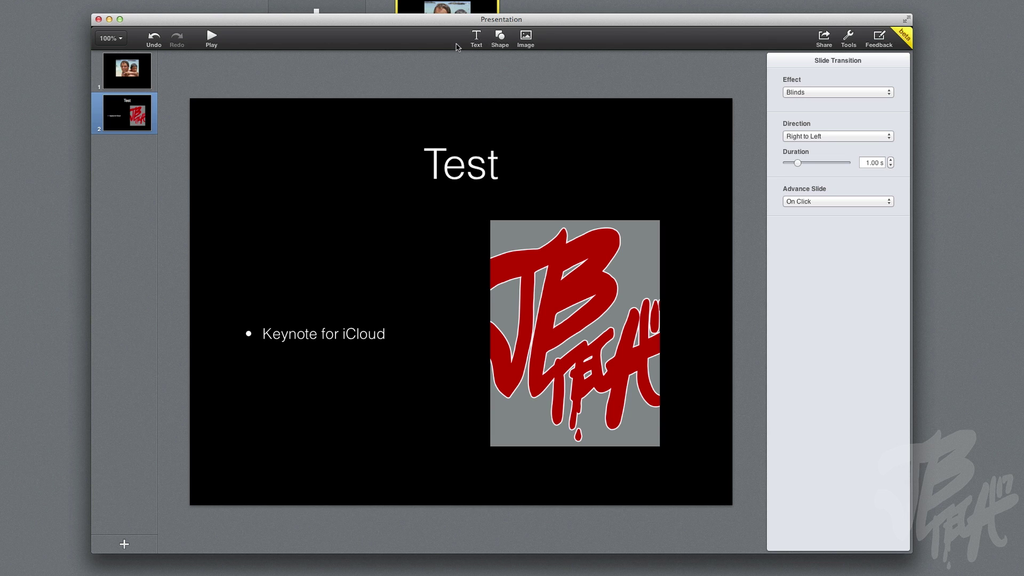
left_click(476, 37)
left_click_drag(459, 290, 437, 225)
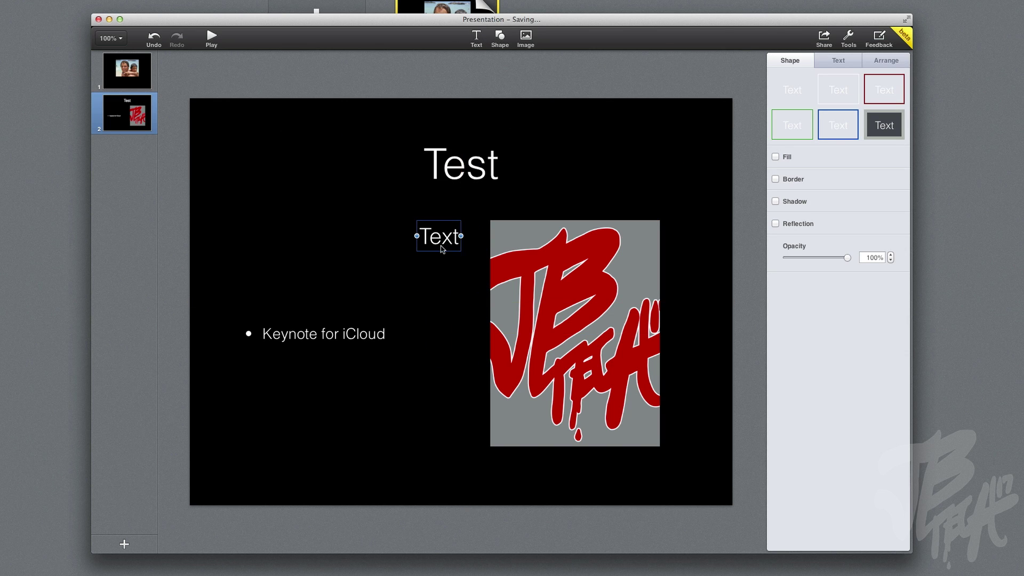
right_click(442, 246)
left_click(483, 328)
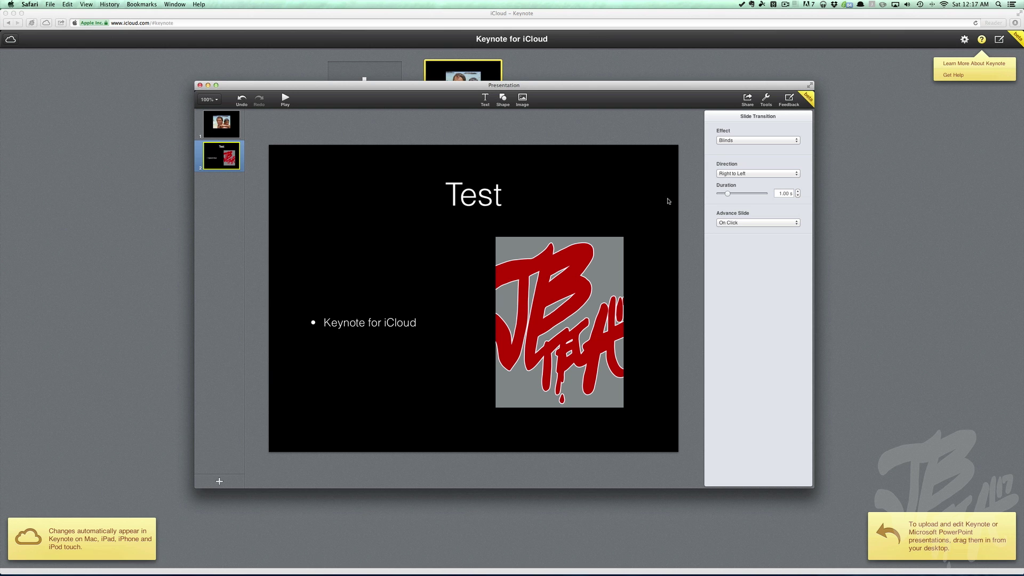
left_click(747, 100)
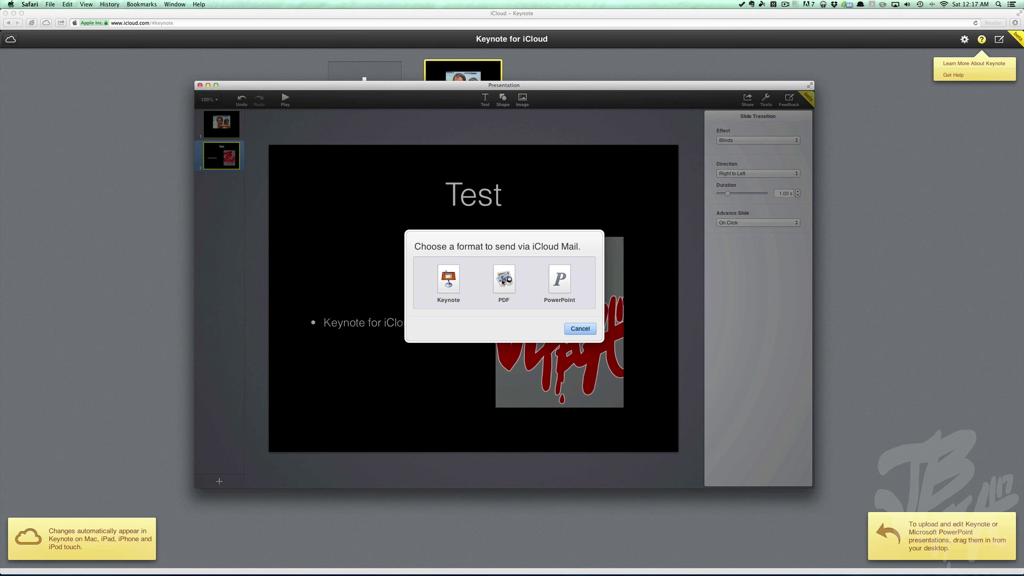
left_click(580, 329)
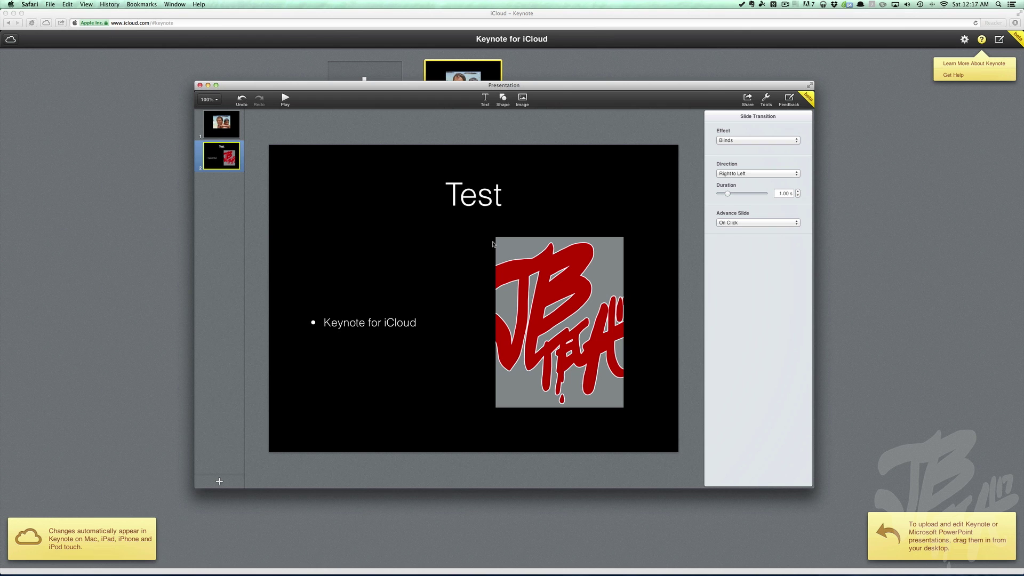
Close the presentation editor to get back to the Keynote presentation list.
left_click(201, 85)
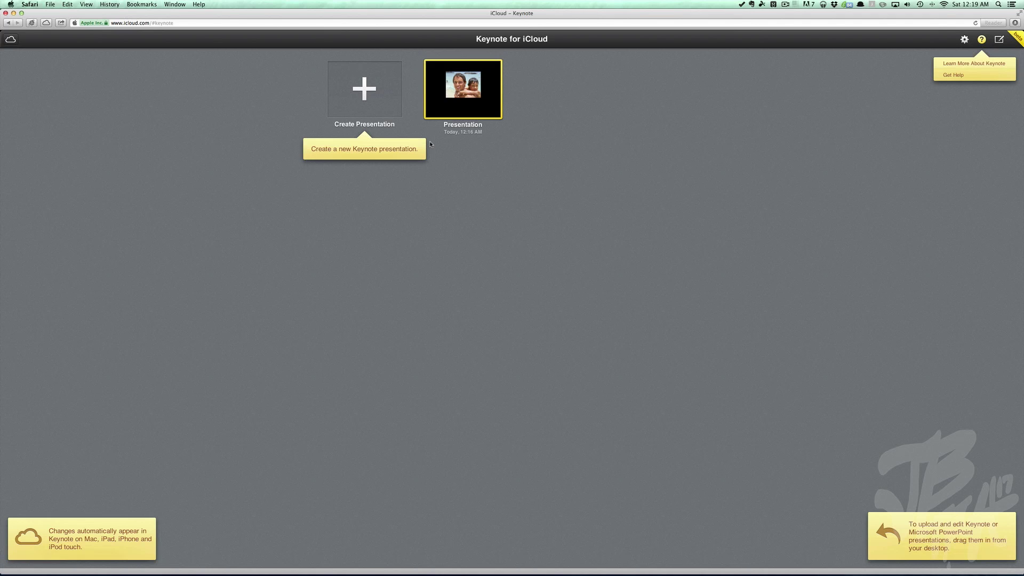
left_click(10, 39)
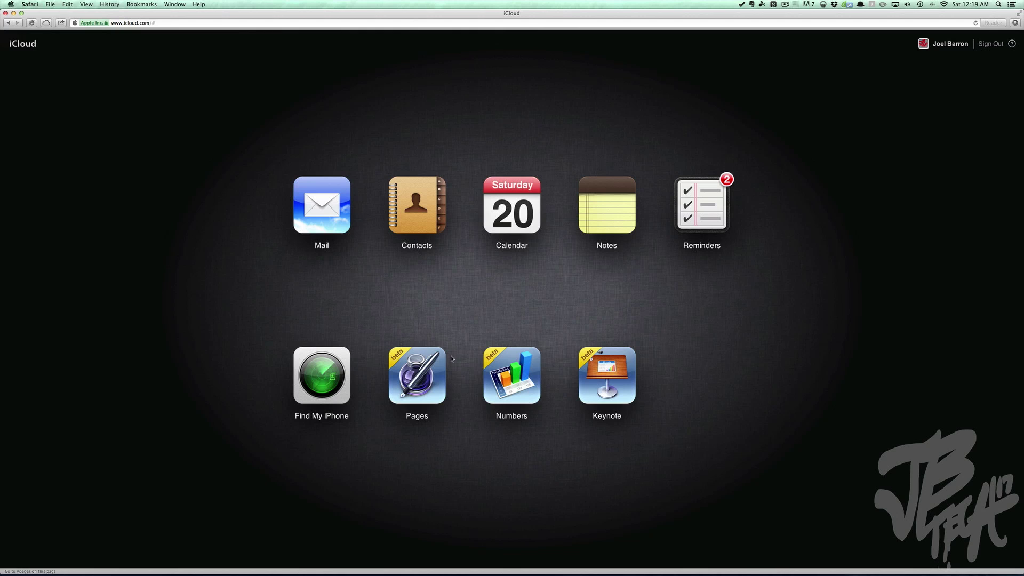